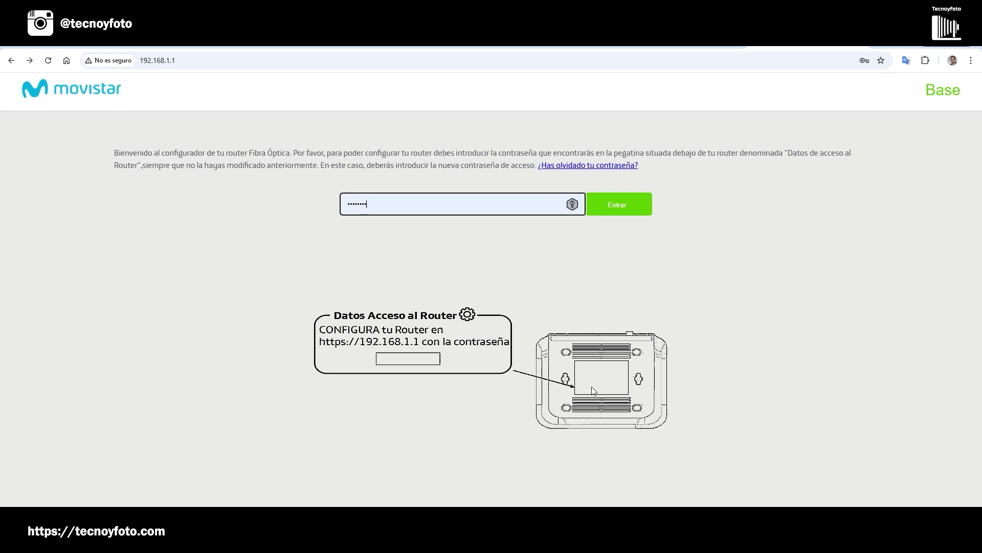
Log in to the router and go to Configuración avanzada from the main menu
{"action": "left_click", "coordinate": [613, 205]}
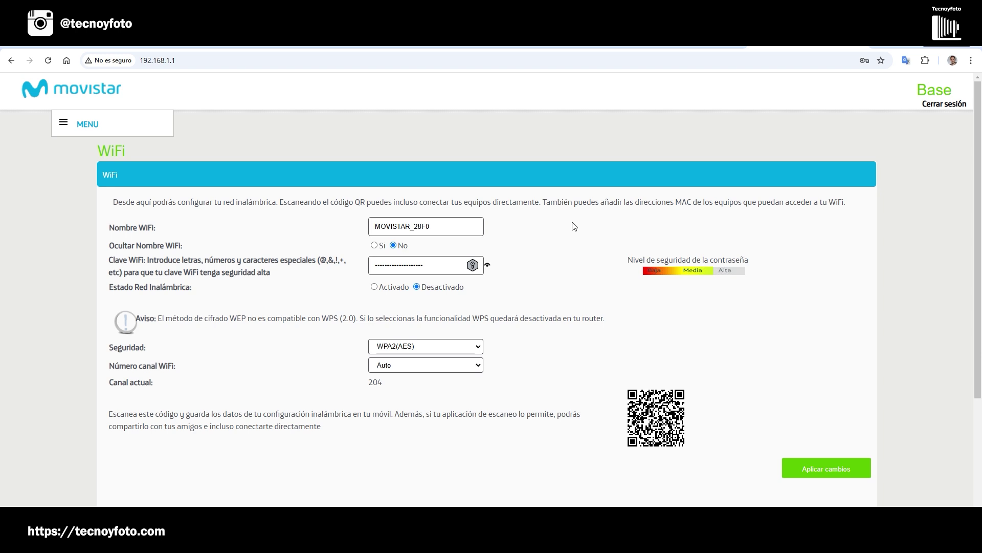
{"action": "left_click", "coordinate": [63, 125]}
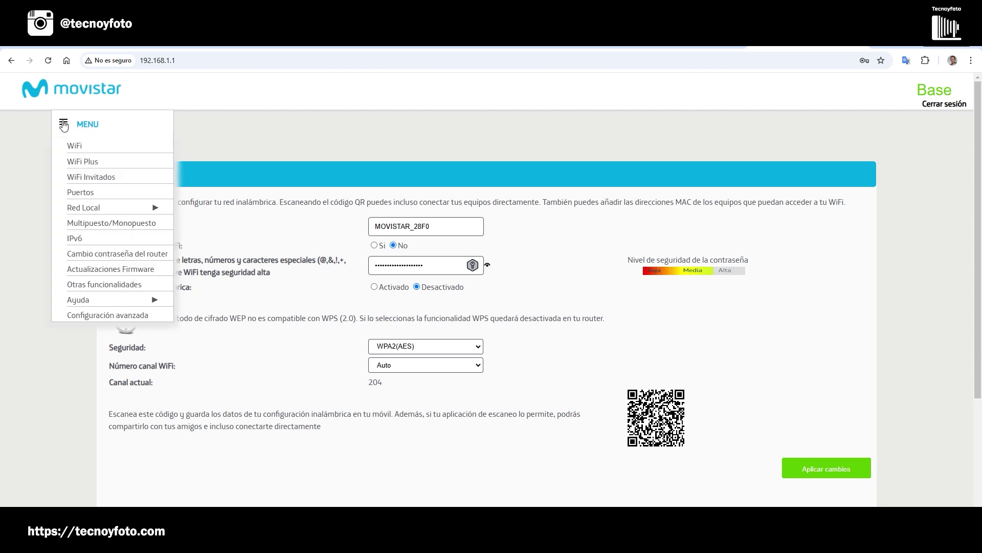
{"action": "left_click", "coordinate": [100, 316]}
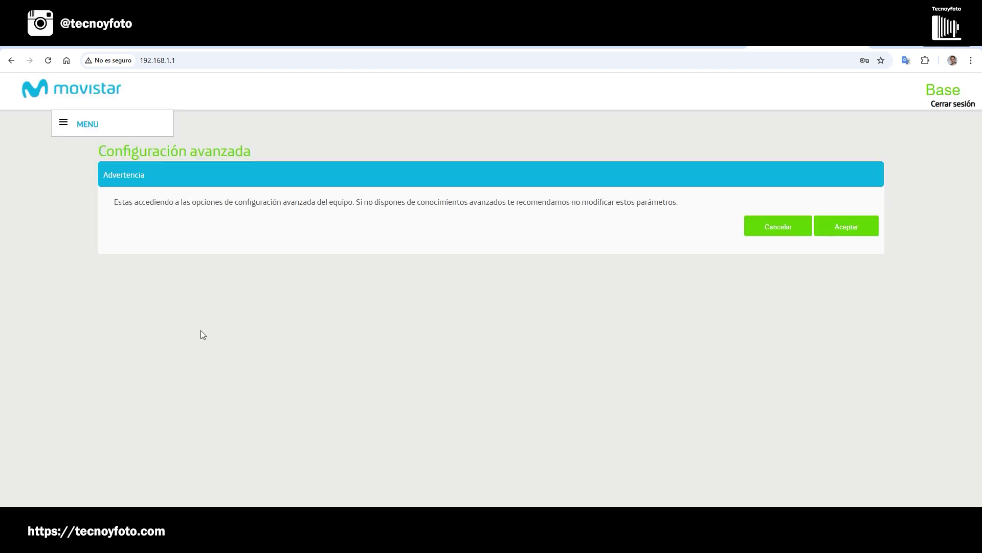
Accept the advanced-settings warning and choose Bridging under Bridging Setup
{"action": "left_click", "coordinate": [844, 234]}
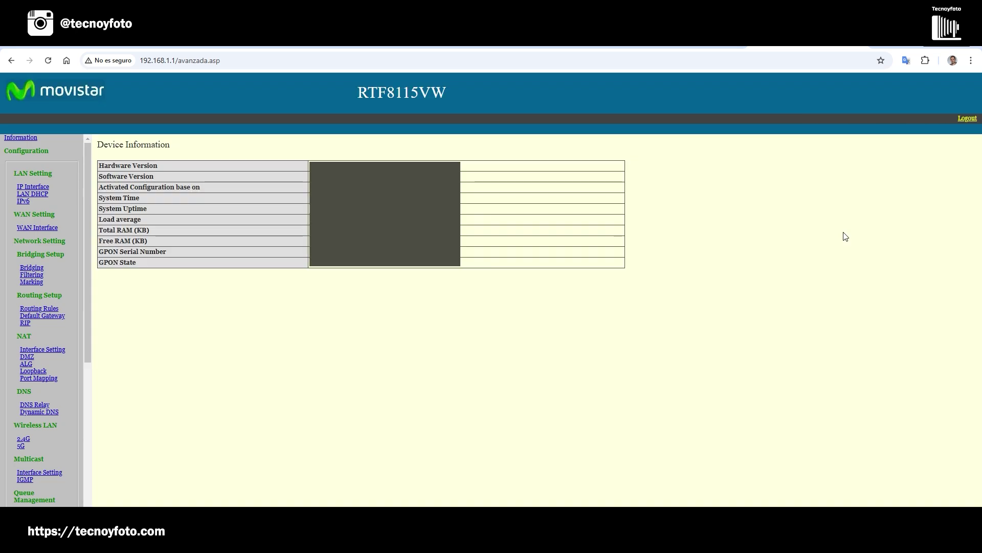
{"action": "left_click", "coordinate": [28, 267]}
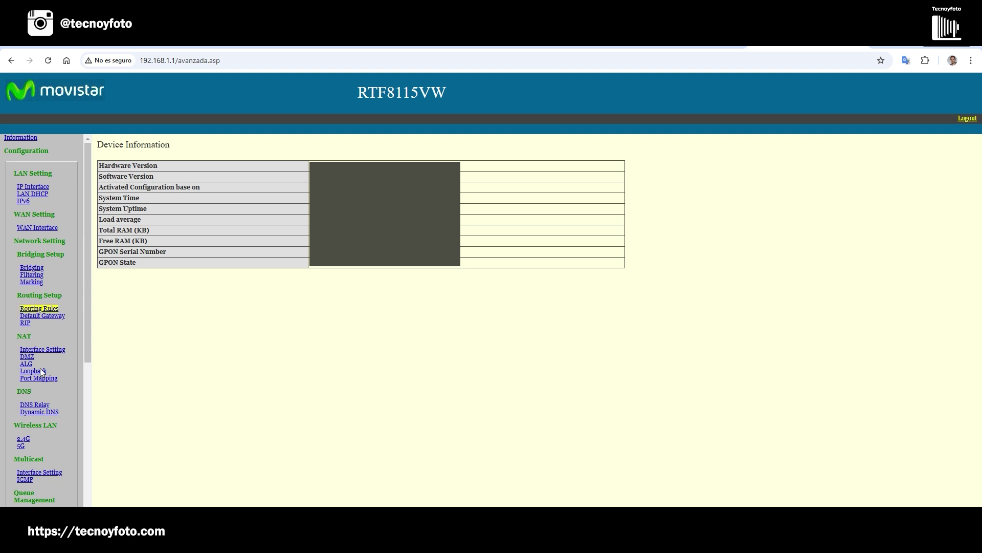
Load the L2 Bridging table listing Internet WAN, Voice WAN, IPTV WAN and LAN
{"action": "left_click", "coordinate": [31, 268]}
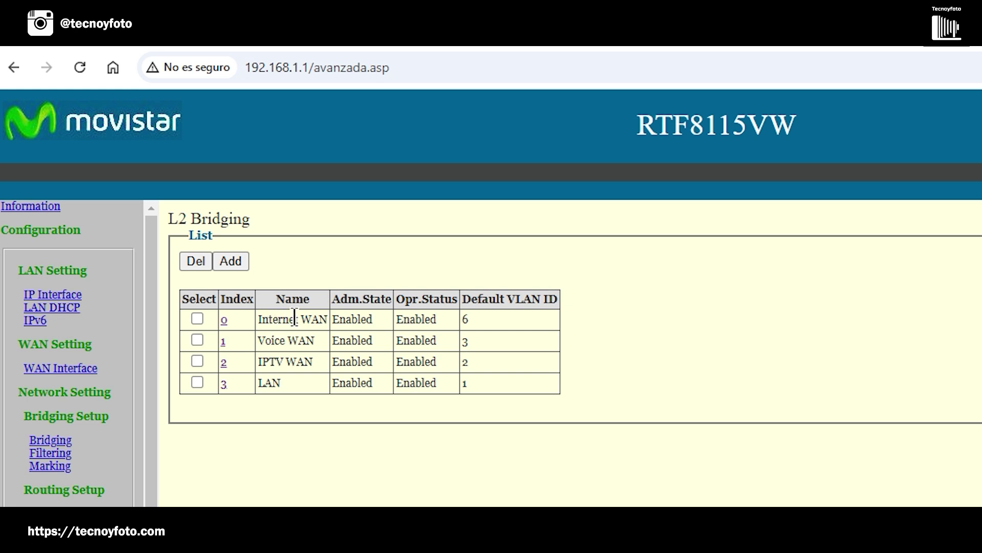
Enable the Internet WAN bridging entry (index 0, VLAN 6) and apply
{"action": "left_click", "coordinate": [224, 323]}
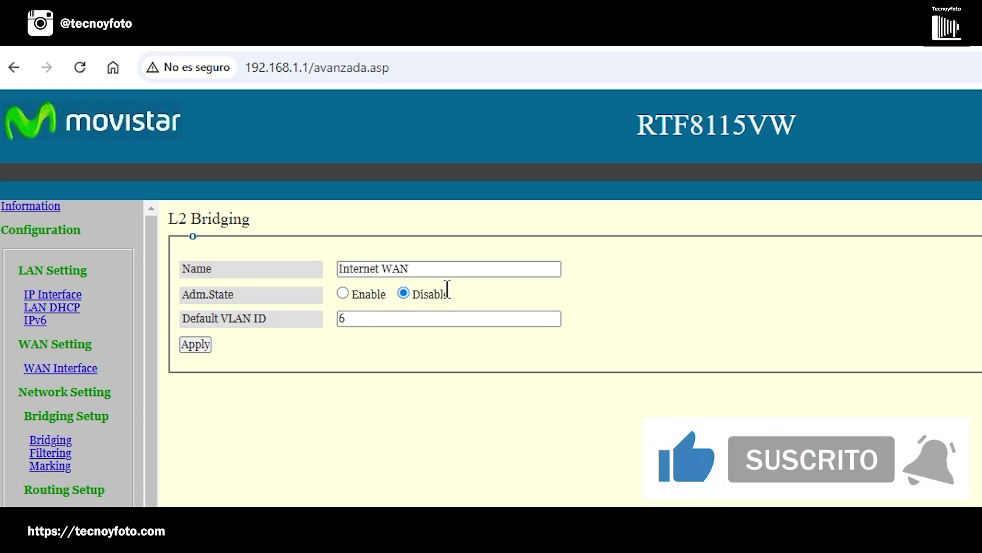
{"action": "left_click", "coordinate": [342, 293]}
{"action": "left_click", "coordinate": [195, 344]}
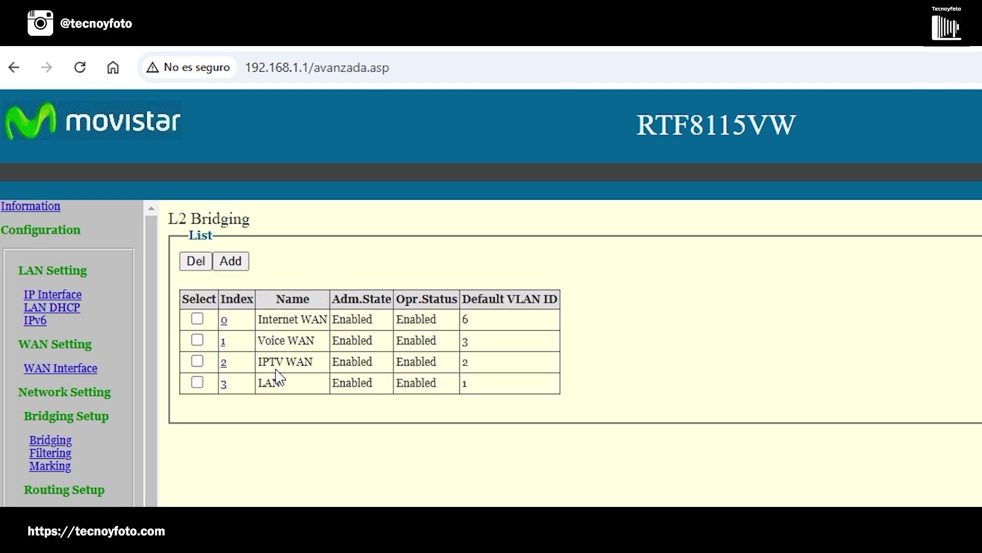
Enable the Voice WAN bridging entry (index 1) and apply
{"action": "left_click", "coordinate": [224, 343]}
{"action": "left_click", "coordinate": [342, 293]}
{"action": "left_click", "coordinate": [197, 344]}
Enable the LAN bridging entry (index 3, VLAN 1) and apply
{"action": "left_click", "coordinate": [224, 386]}
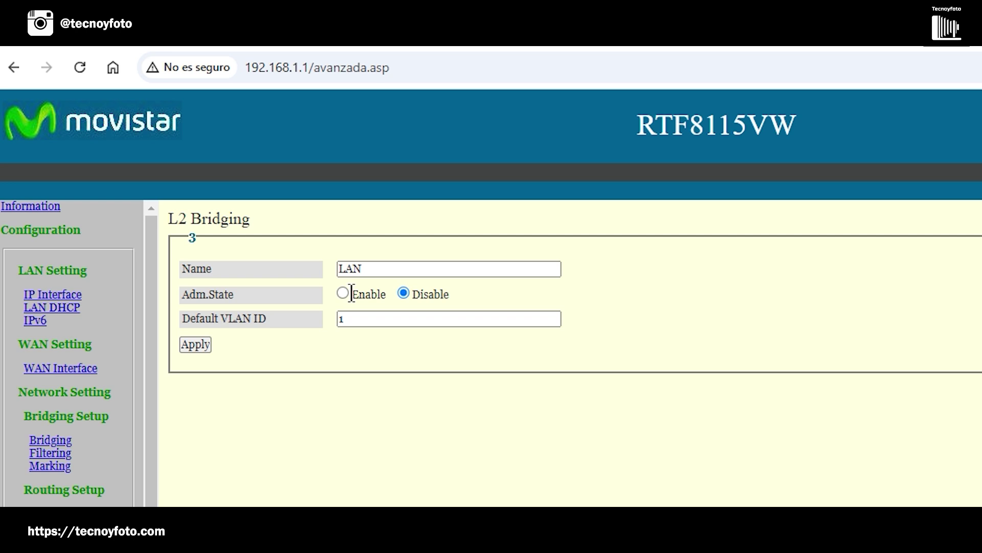
{"action": "left_click", "coordinate": [343, 294]}
{"action": "left_click", "coordinate": [195, 345]}
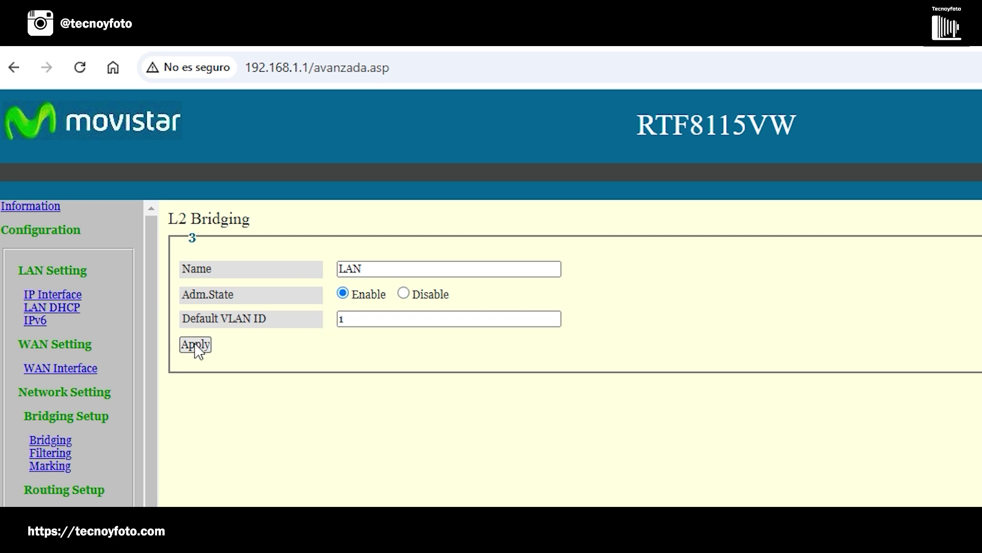